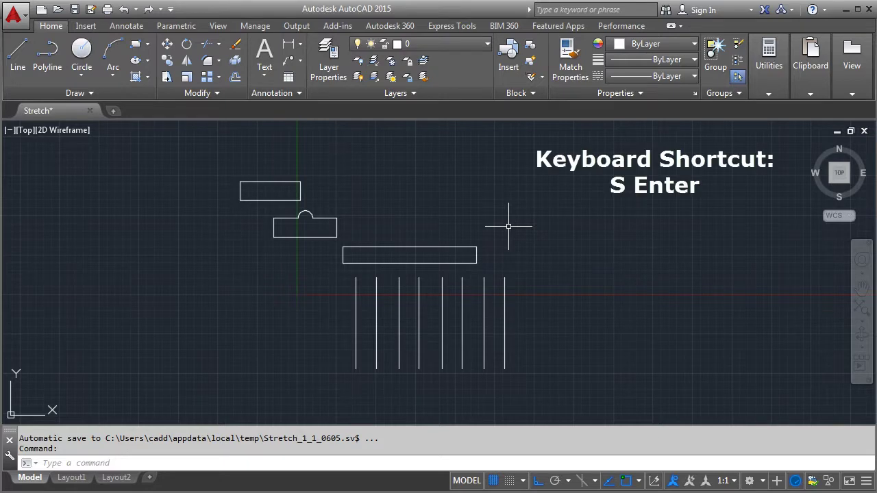
With STRETCH and a crossing window, move the long rectangle's right end 10 units right
text(s)
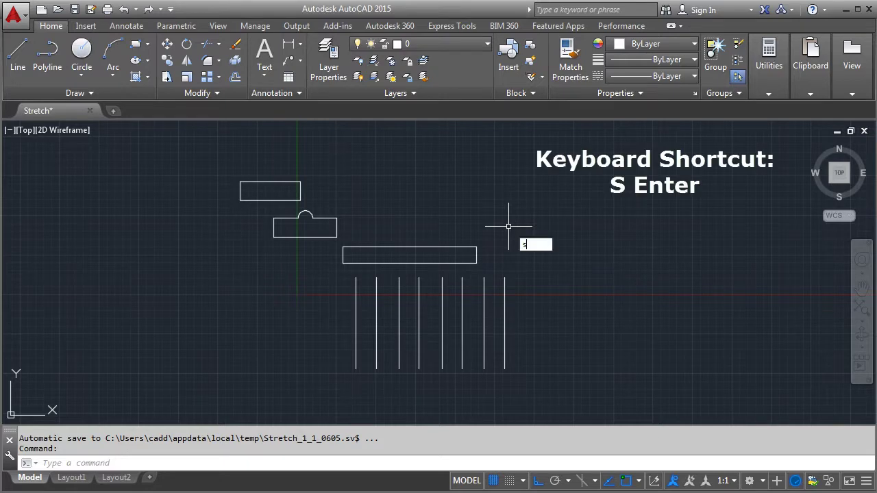
key(Return)
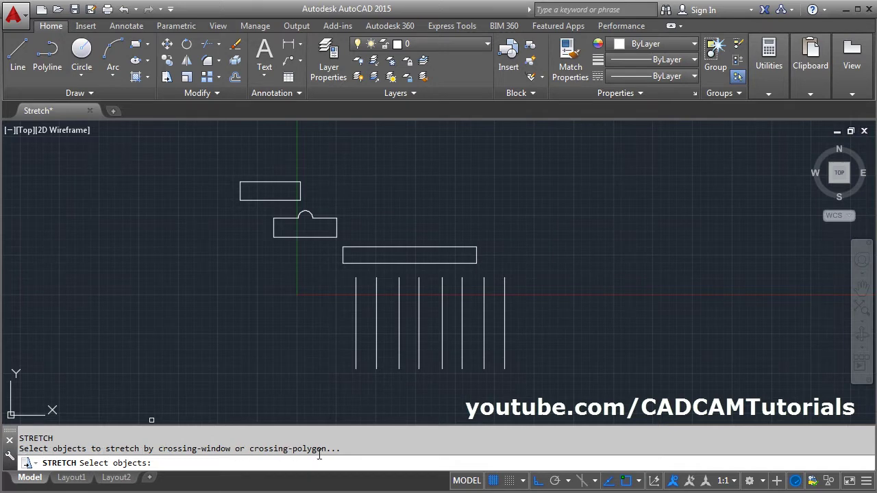
scroll(466, 267, up, 2)
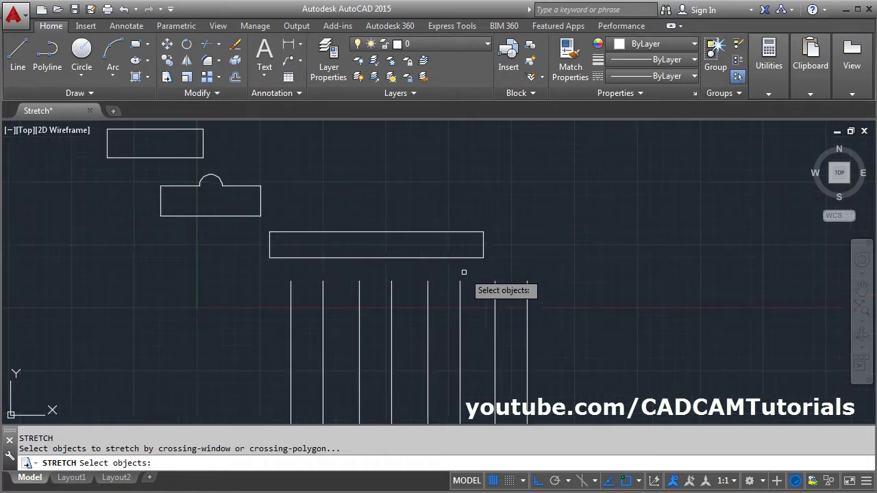
middle_drag(499, 300, 466, 310)
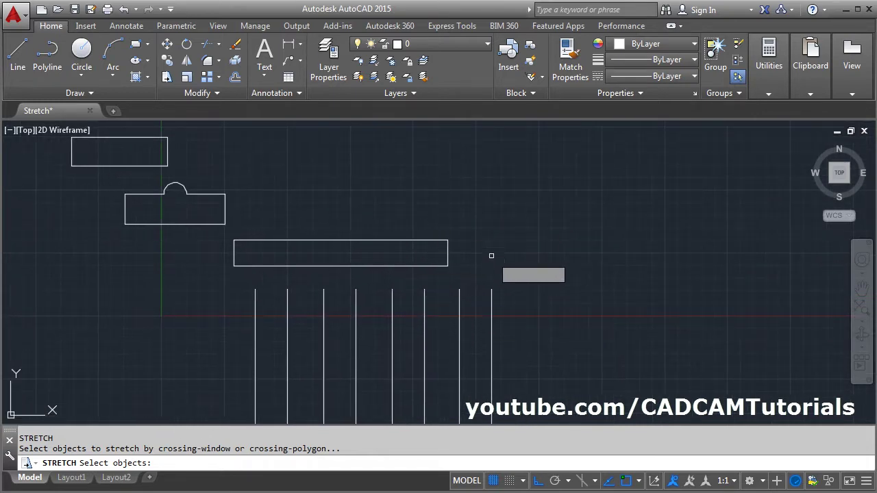
click(479, 217)
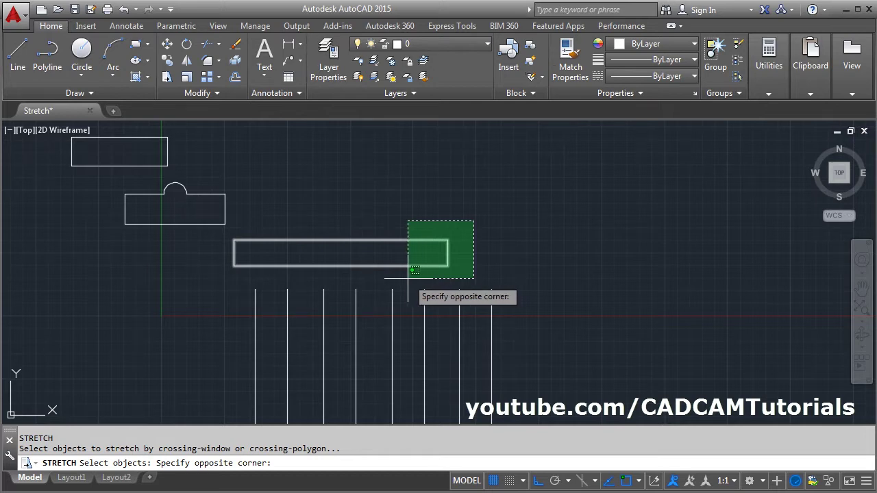
click(411, 273)
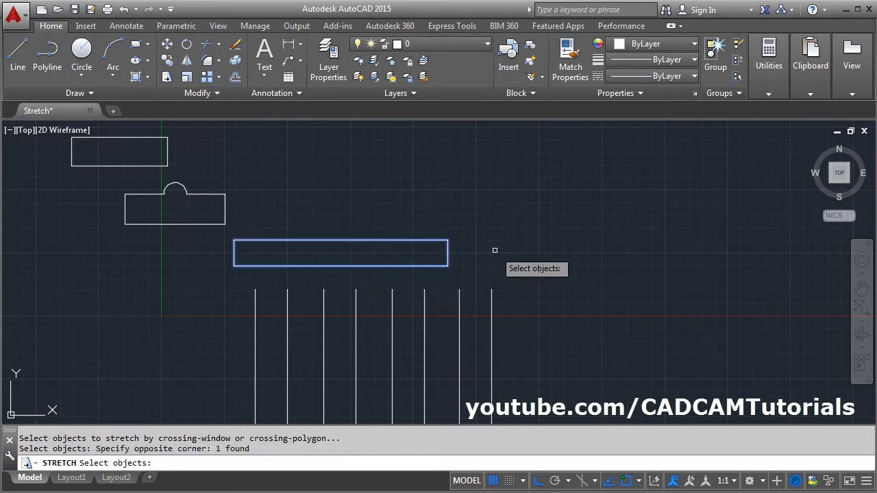
key(Return)
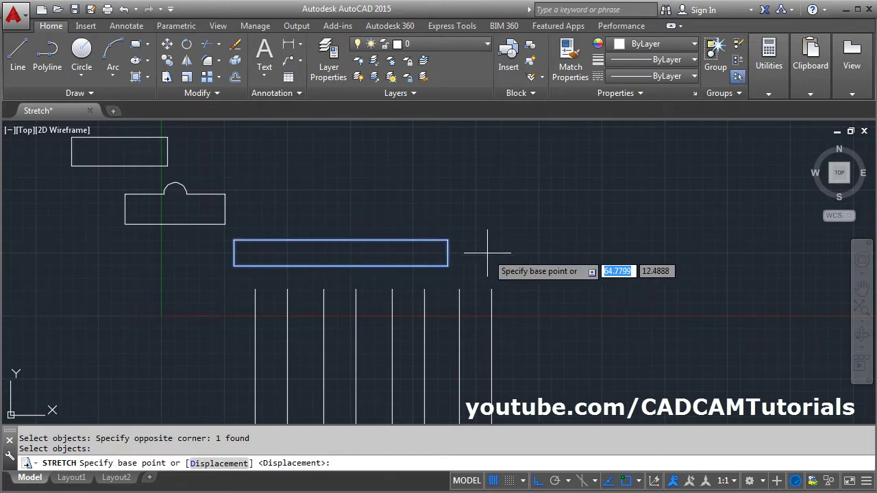
click(448, 266)
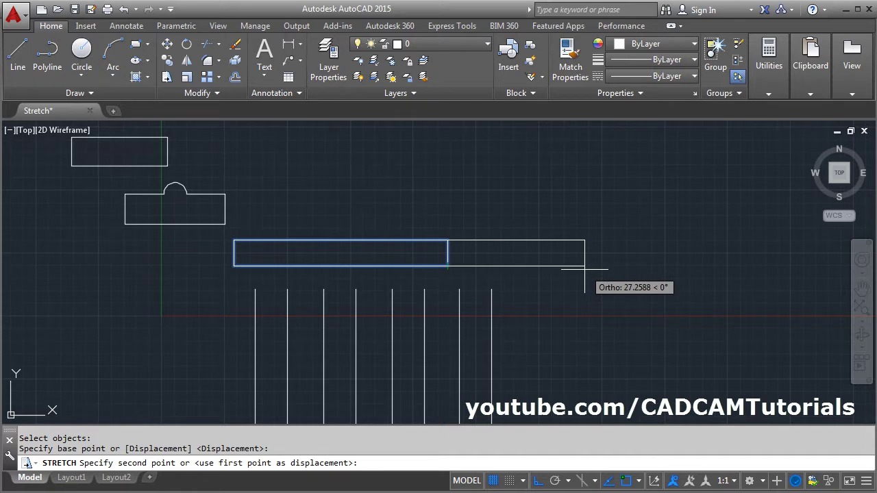
text(10)
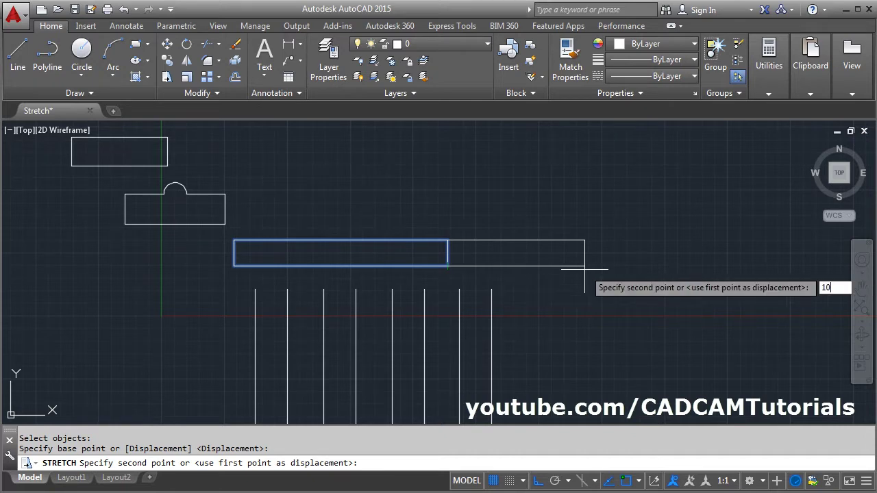
key(Return)
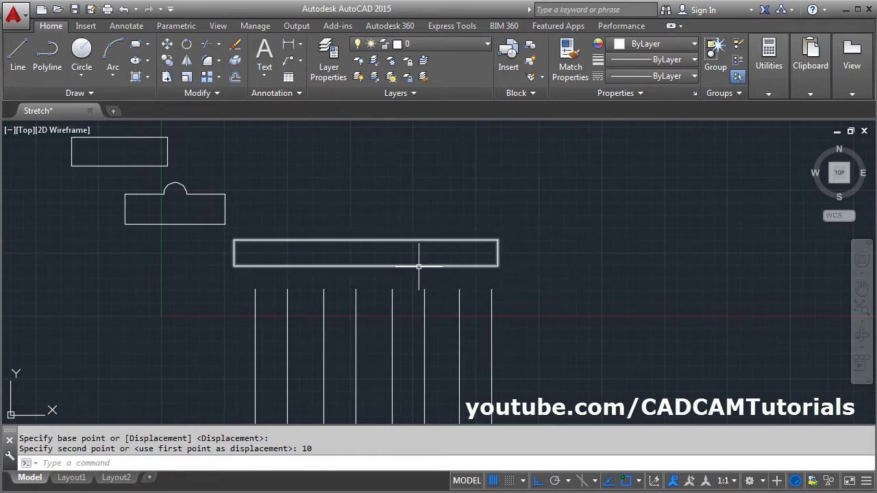
Stretch the long rectangle's right end a further 10 units using a 10,0 displacement
click(167, 78)
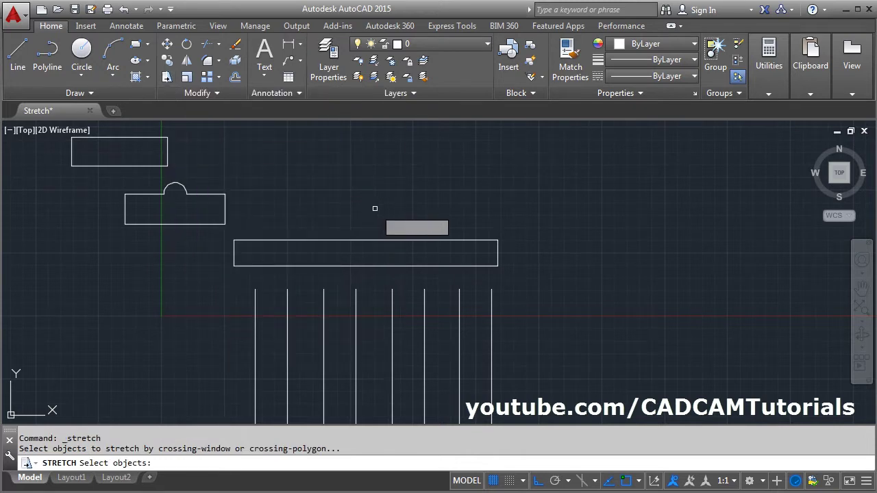
middle_drag(378, 210, 388, 210)
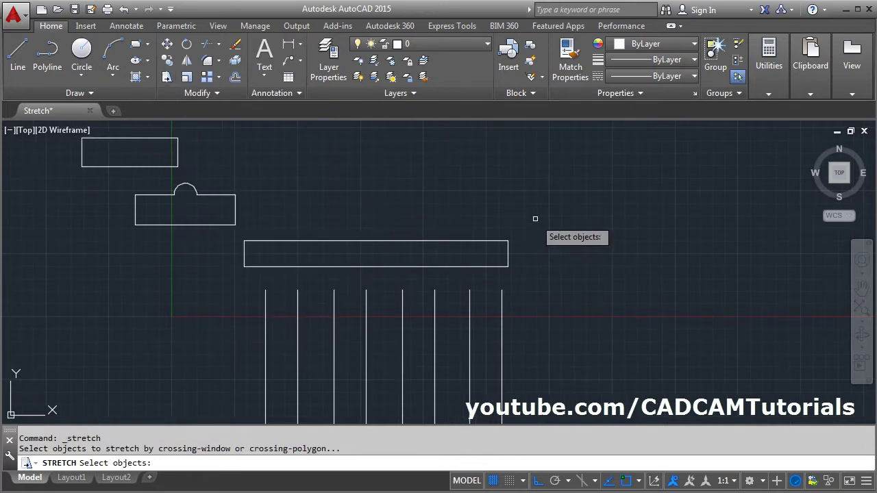
click(539, 219)
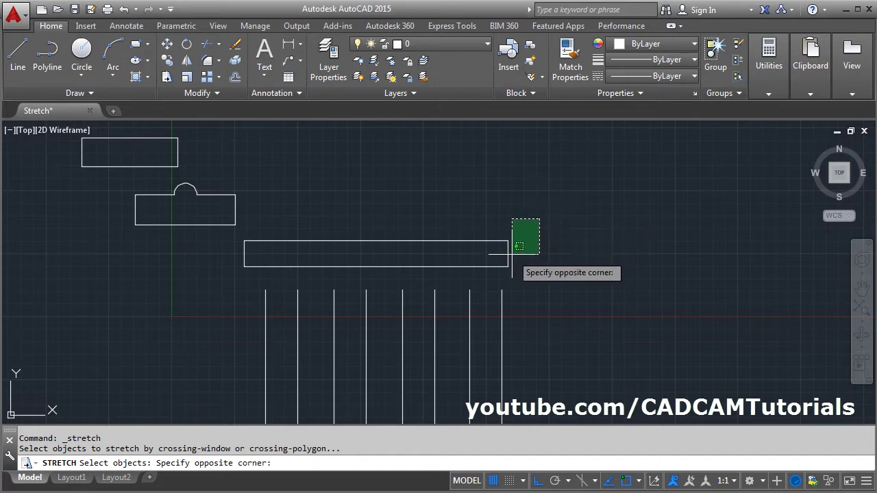
click(474, 278)
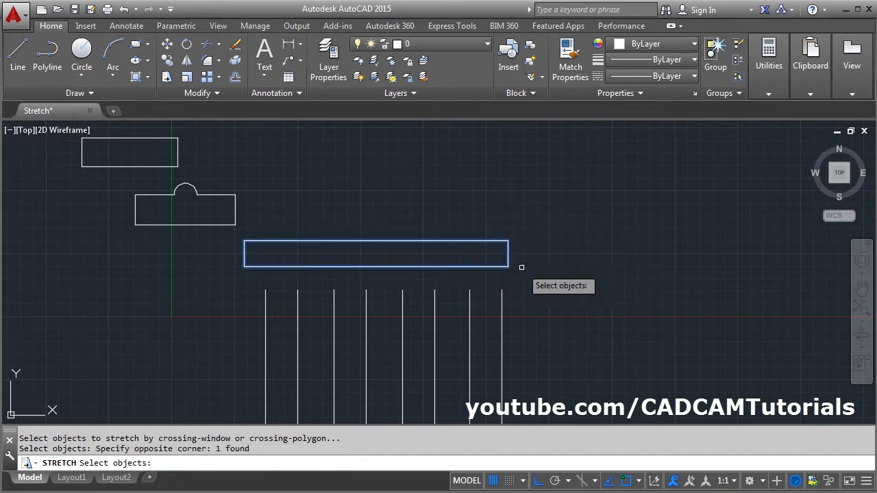
key(Return)
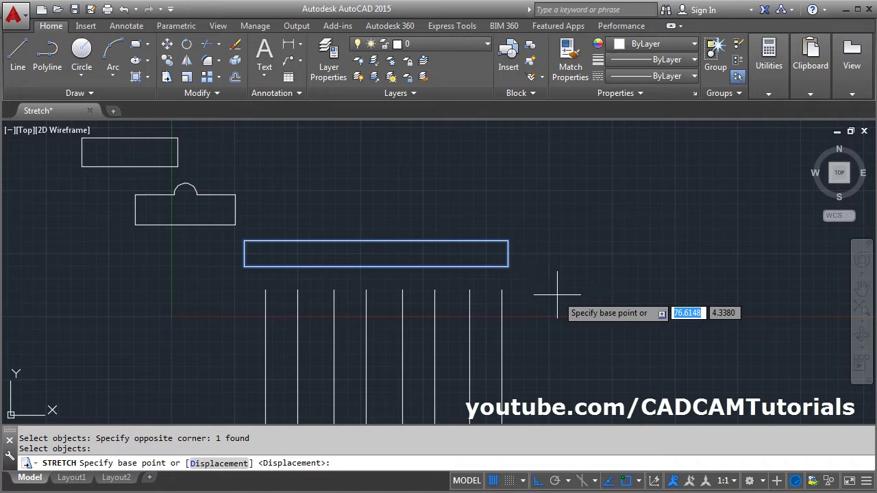
click(218, 464)
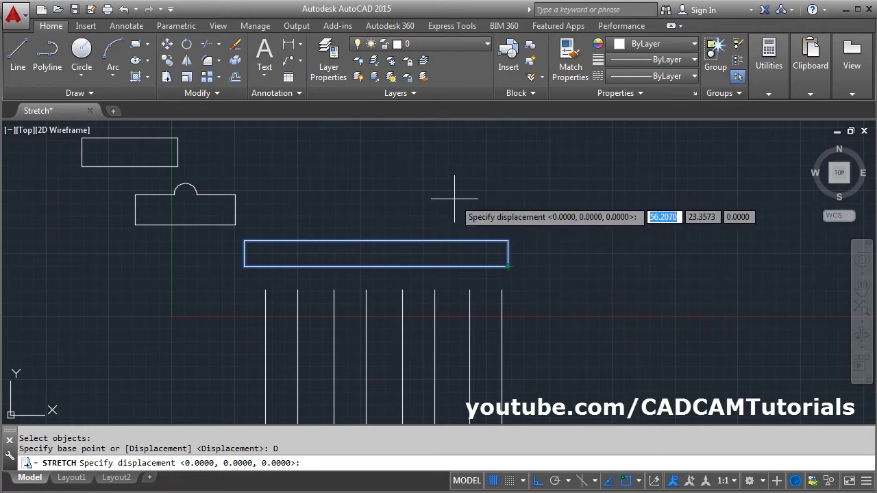
text(10)
key(Tab)
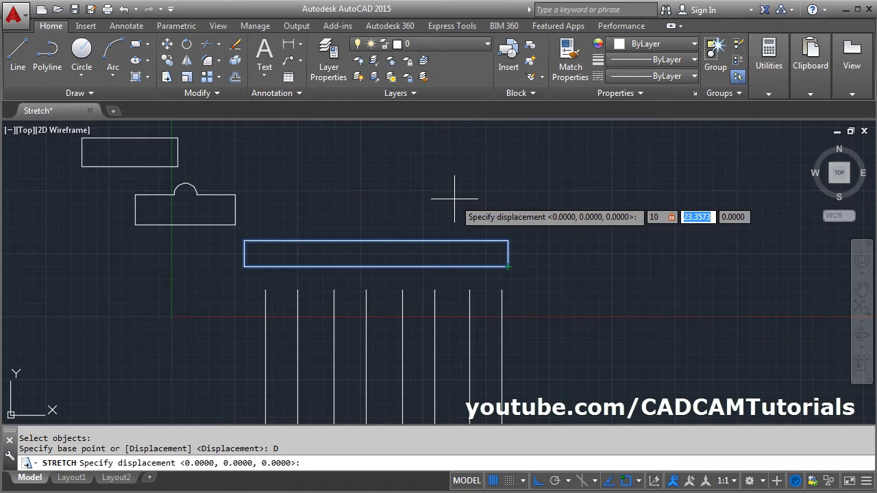
text(0)
key(Return)
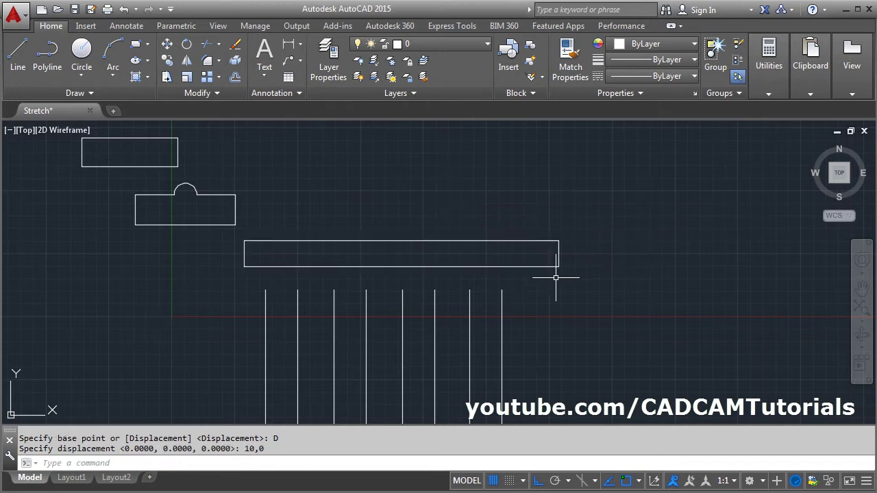
middle_drag(560, 276, 605, 286)
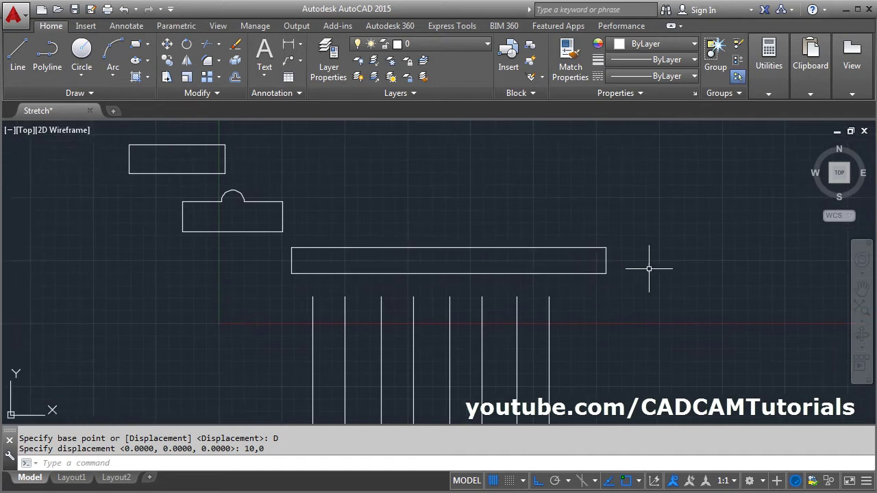
middle_drag(404, 202, 477, 275)
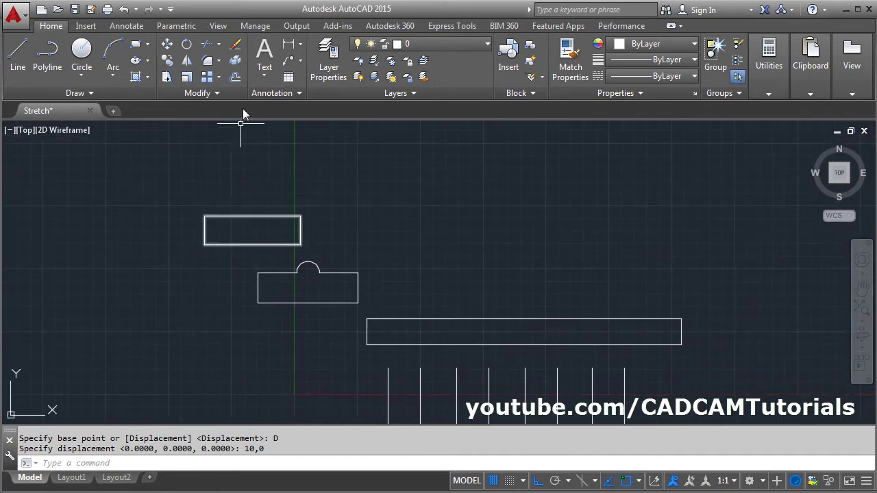
Raise the top rectangle's upper edge 10 units with a 0,10 displacement stretch
click(192, 81)
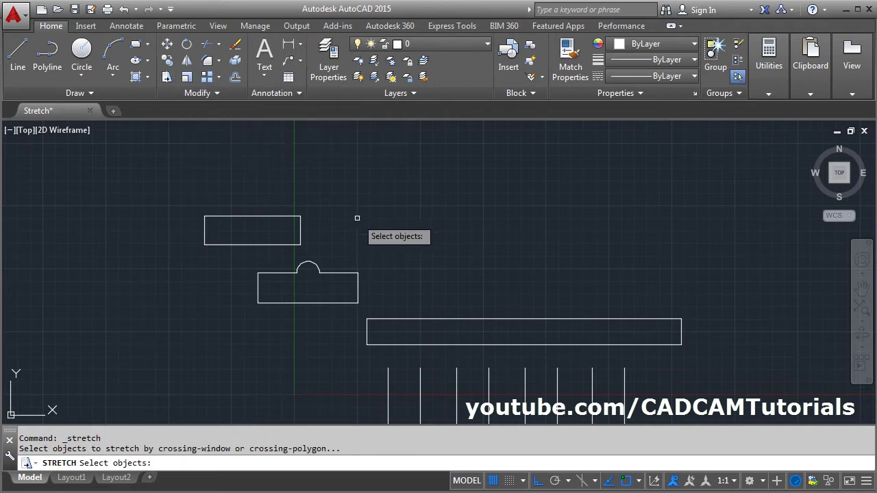
click(323, 192)
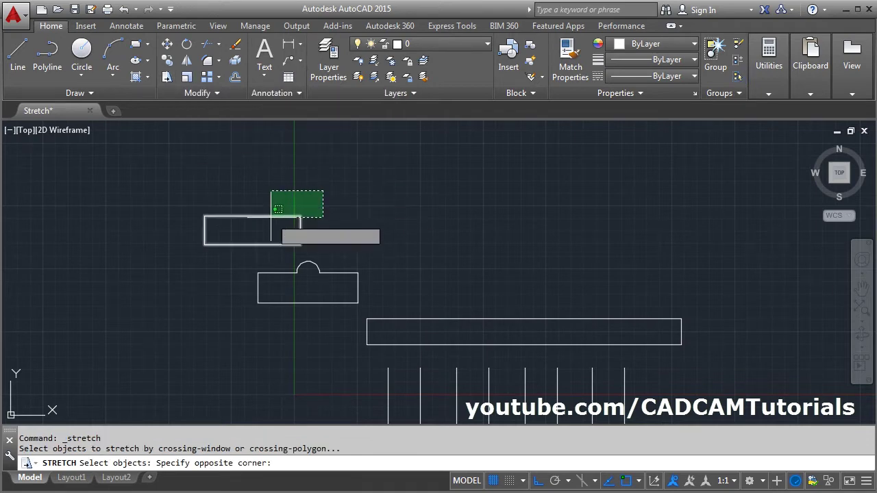
click(170, 228)
key(Return)
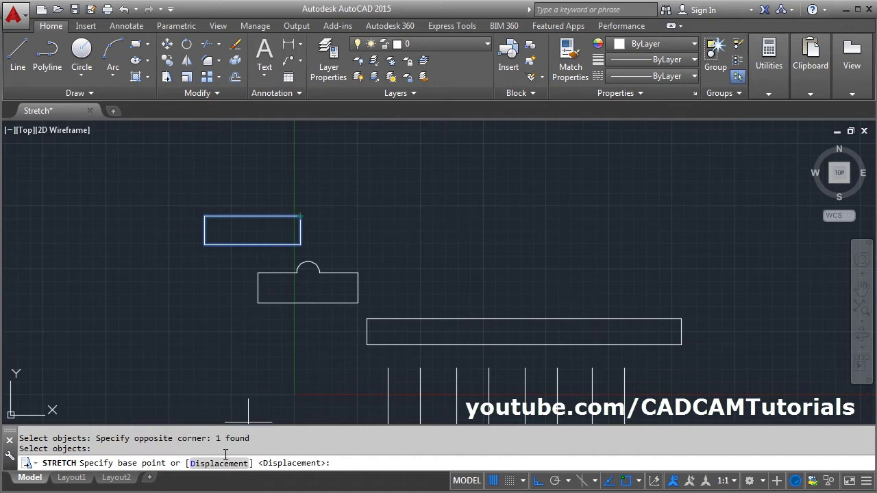
click(218, 464)
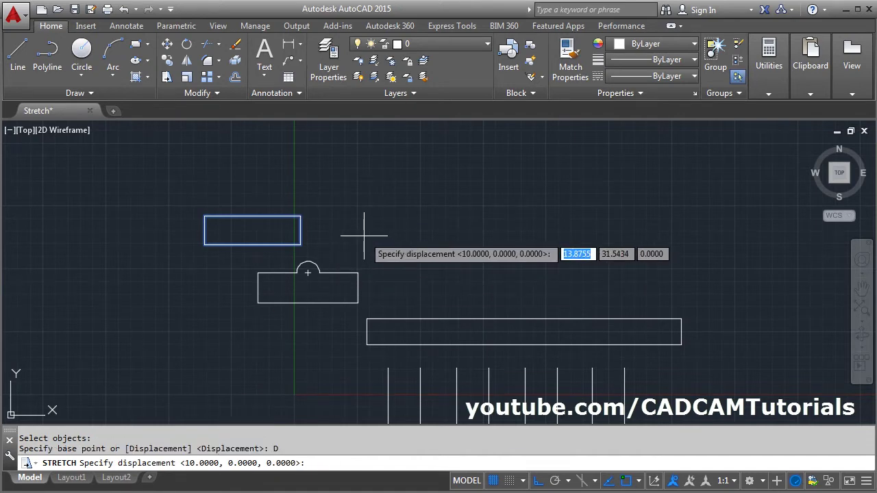
text(0)
key(Tab)
text(10)
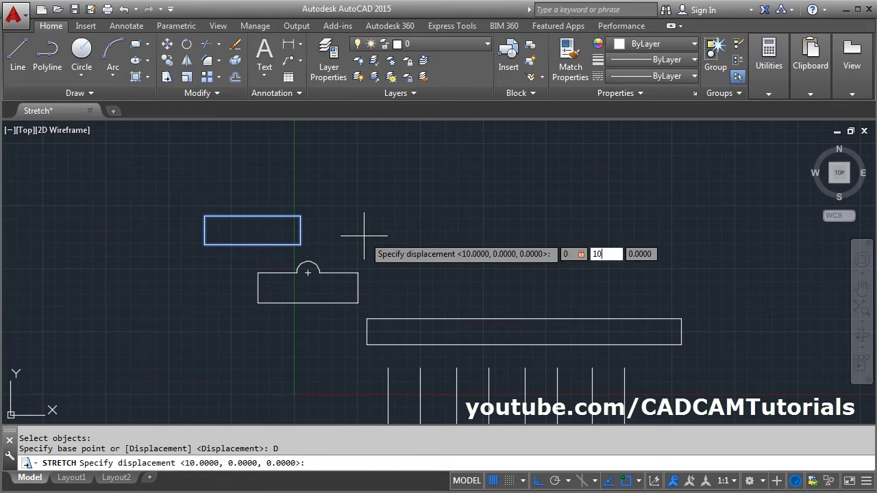
key(Return)
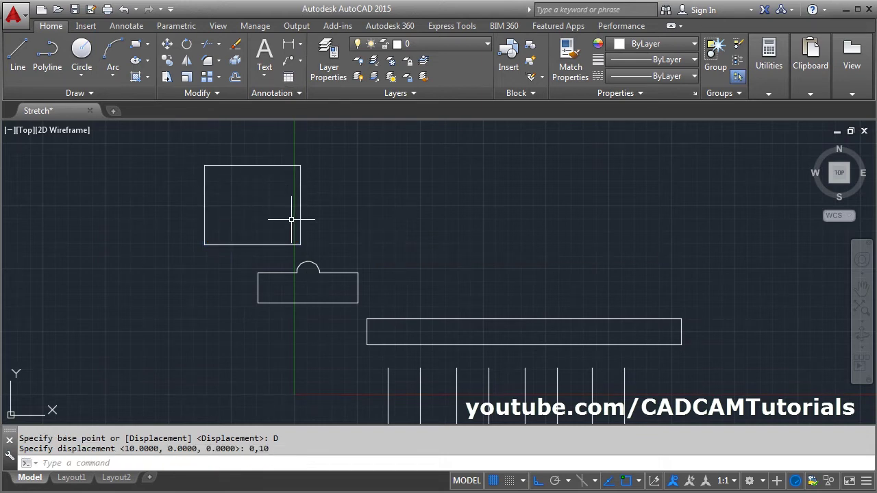
Undo the upward stretch with U
text(u)
key(Return)
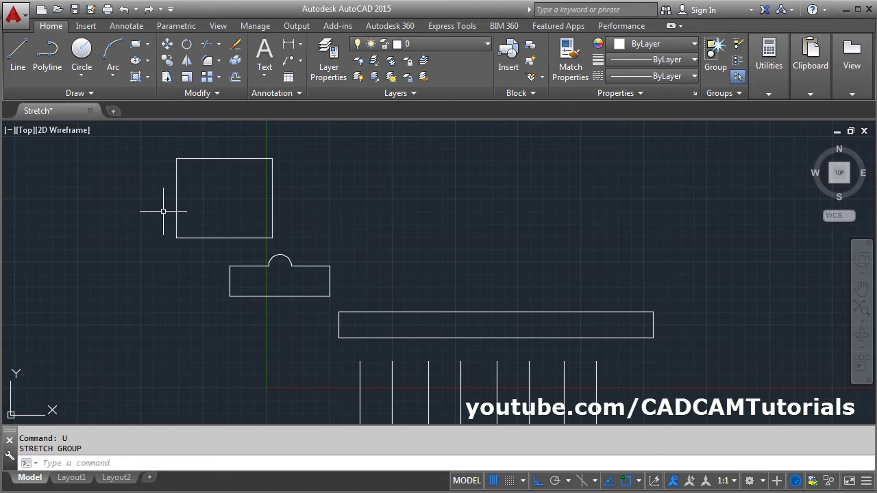
click(167, 77)
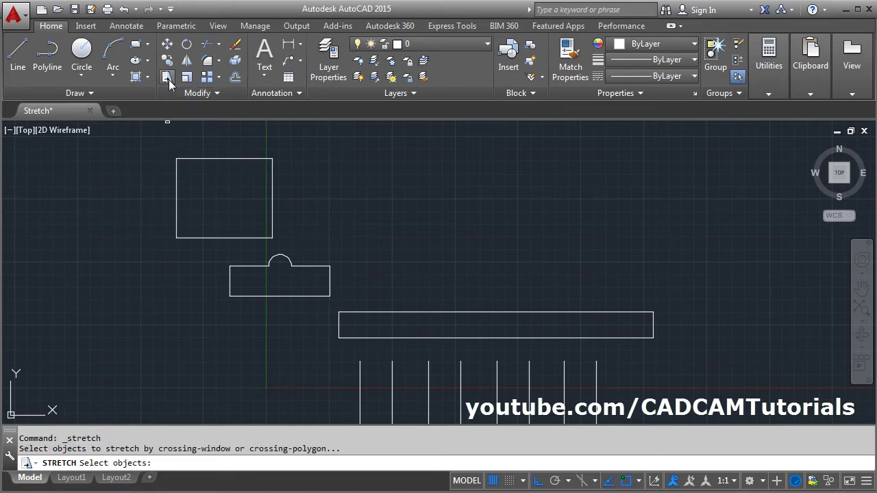
Move the upper rectangle's left edge 10 units left with a -10,0 displacement stretch
click(192, 141)
click(128, 281)
key(Return)
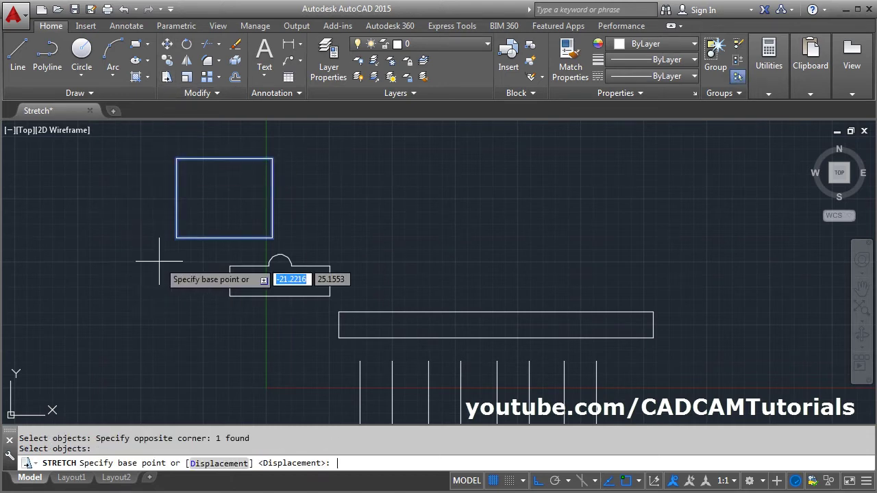
click(204, 464)
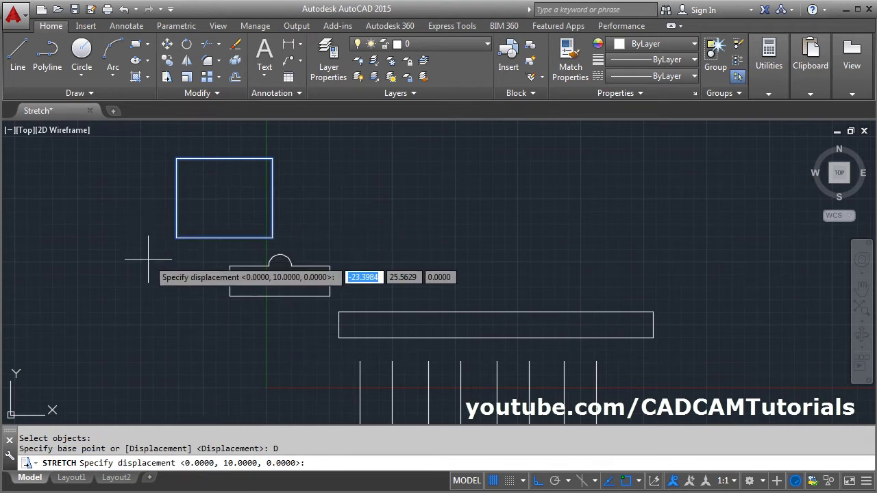
text(-10)
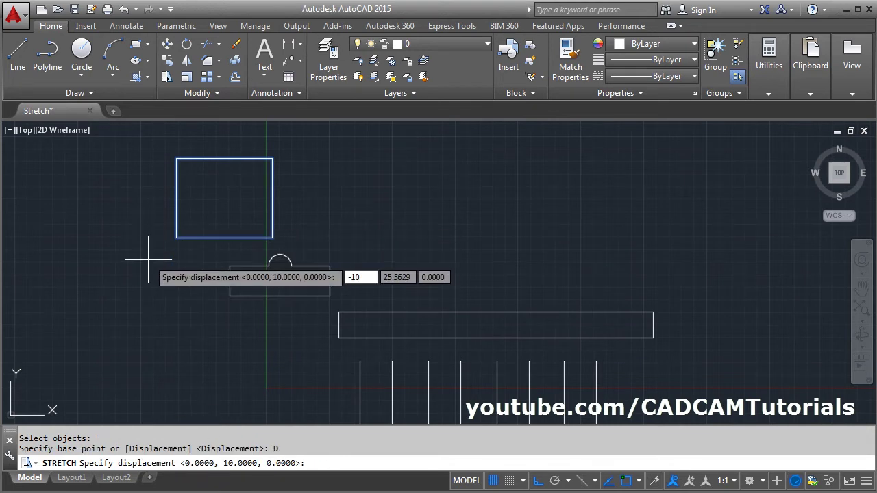
key(Tab)
text(0)
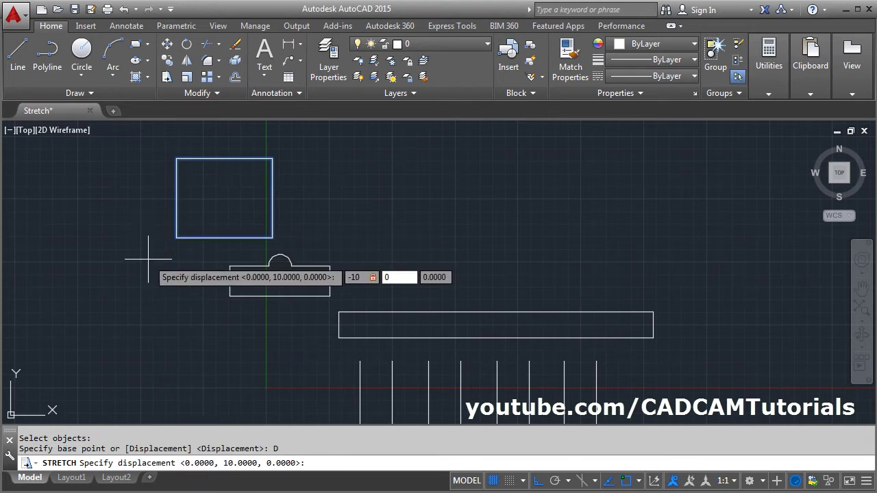
key(Return)
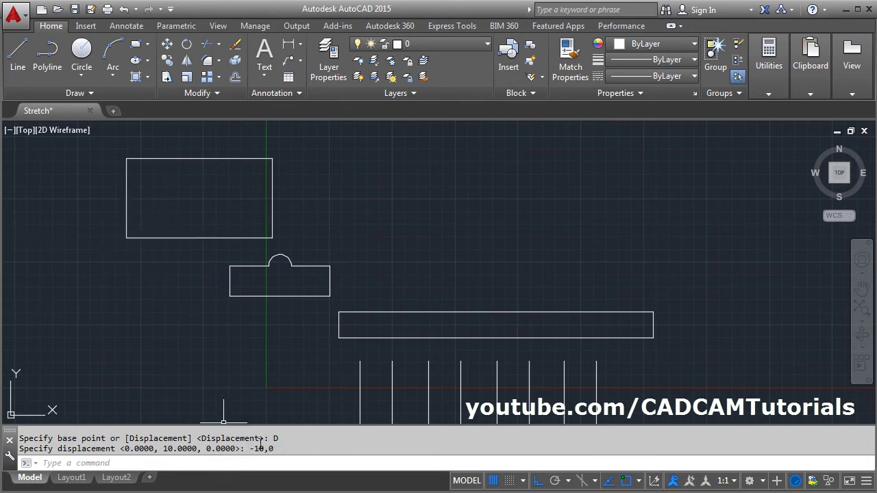
mouse_move(313, 349)
middle_down()
mouse_move(283, 329)
mouse_move(319, 329)
mouse_move(362, 346)
mouse_move(347, 347)
middle_up()
Stretch the tops of all eight legs up to the tabletop's bottom edge
scroll(319, 329, down, 2)
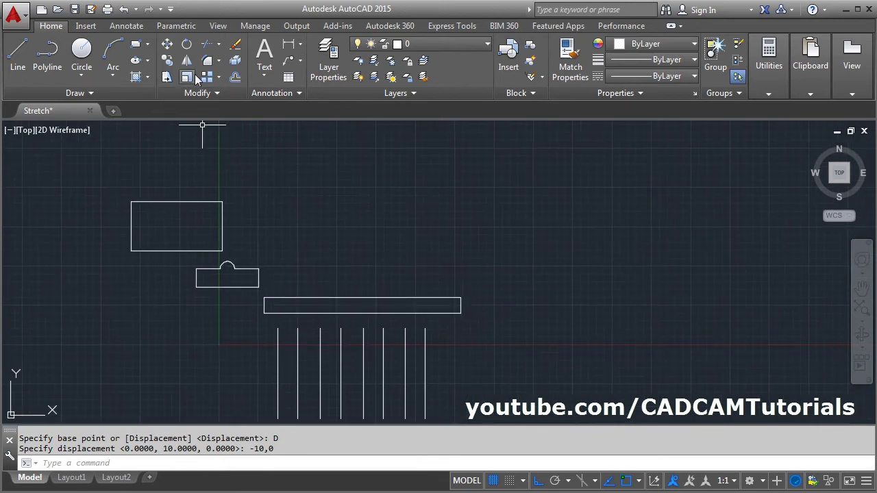
click(166, 76)
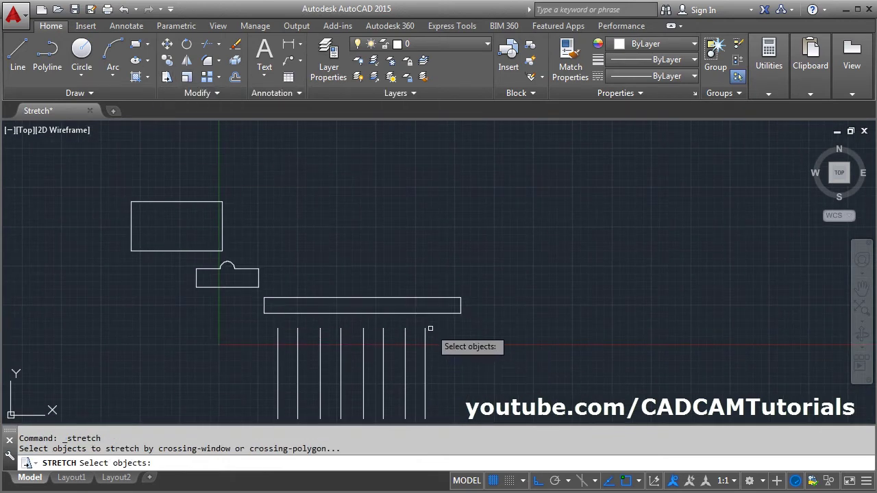
scroll(430, 329, up, 2)
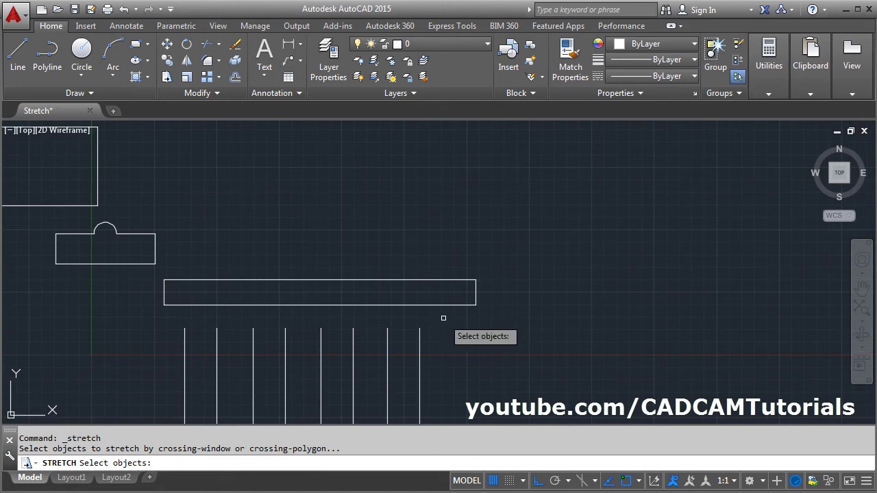
click(443, 318)
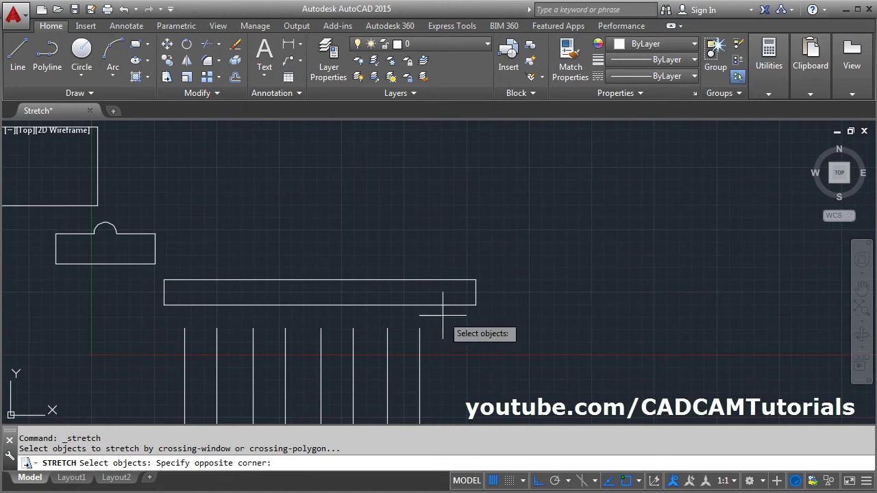
click(168, 349)
key(Return)
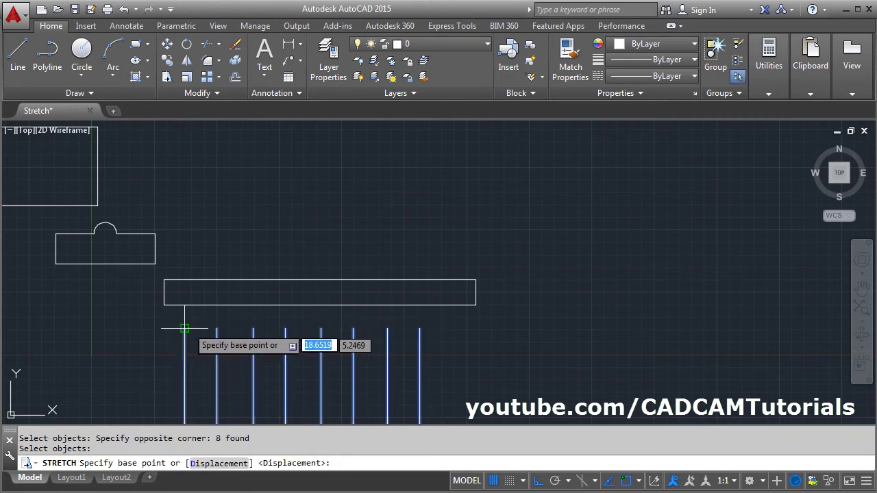
click(184, 329)
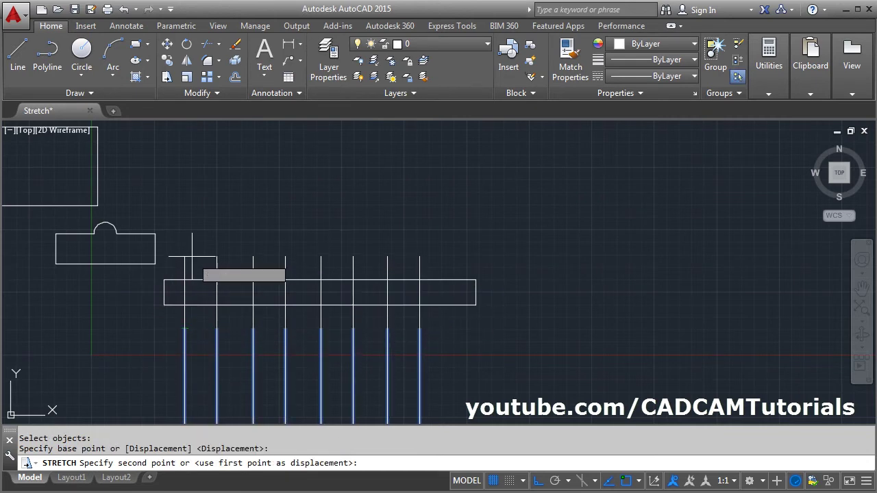
scroll(180, 310, up, 2)
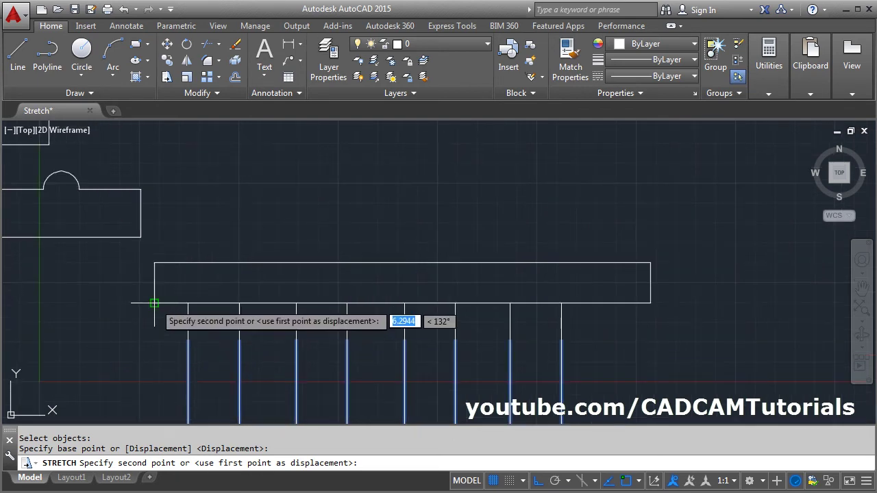
click(190, 304)
scroll(239, 323, down, 2)
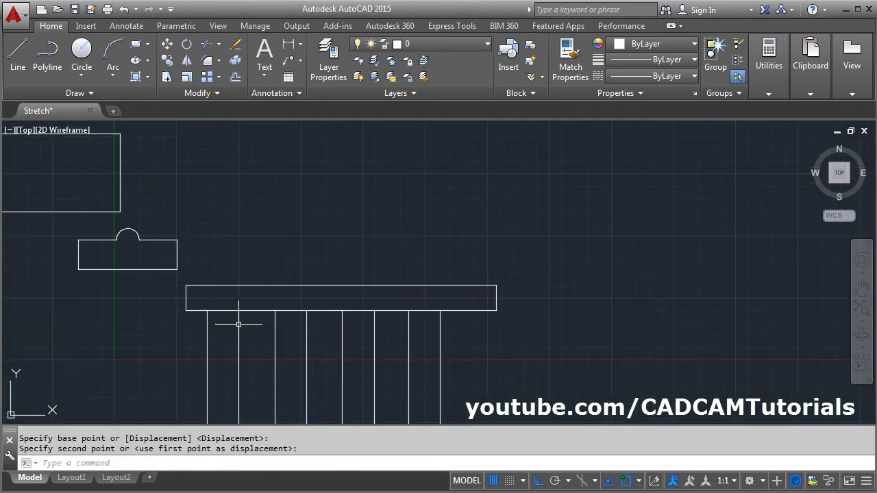
scroll(241, 345, down, 2)
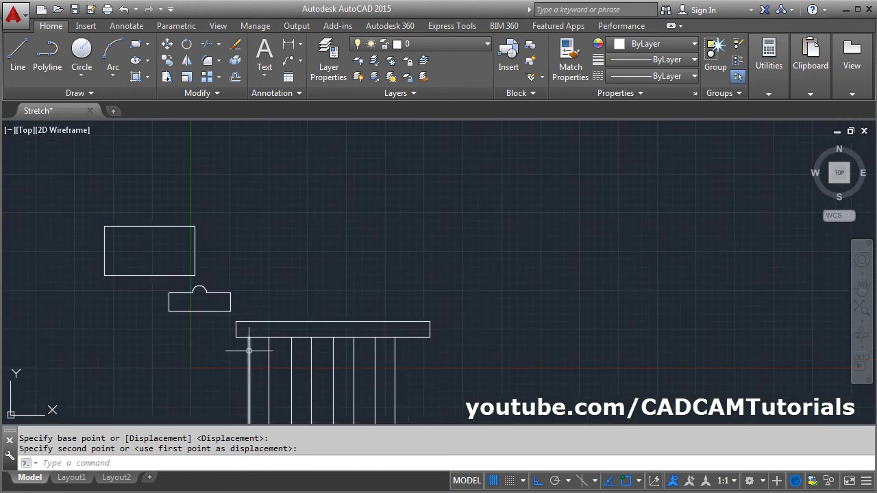
scroll(256, 336, up, 2)
Recentre the drawing and type MST to bring up MSTRETCH
middle_drag(218, 342, 231, 359)
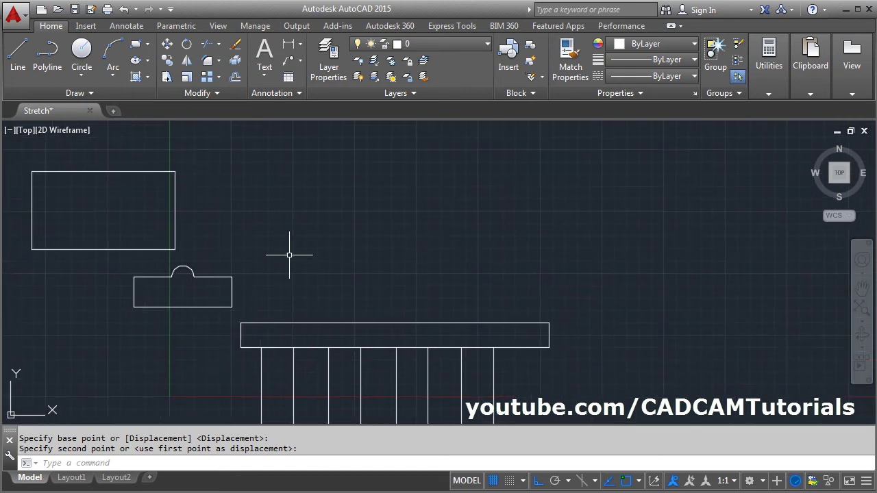
middle_drag(428, 364, 411, 364)
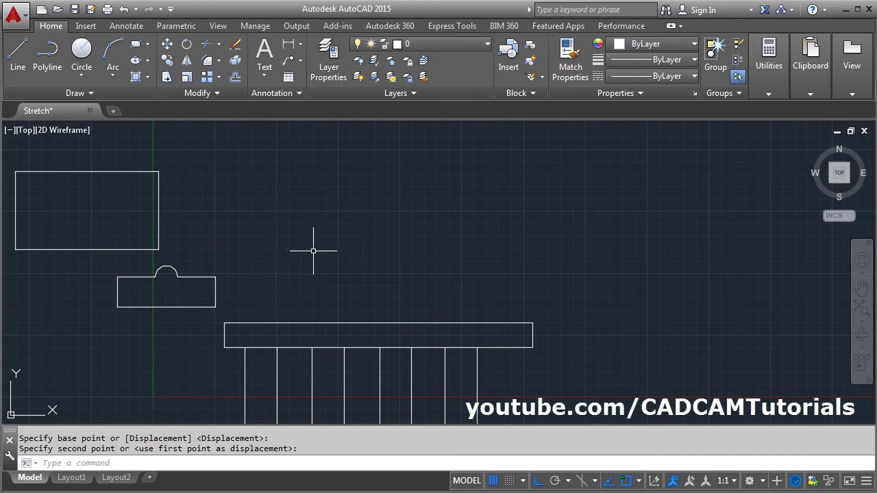
text(m)
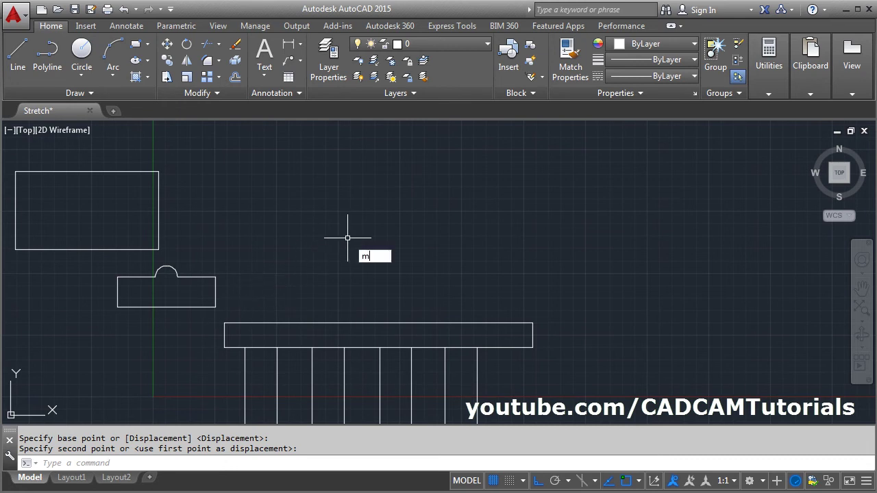
text(st)
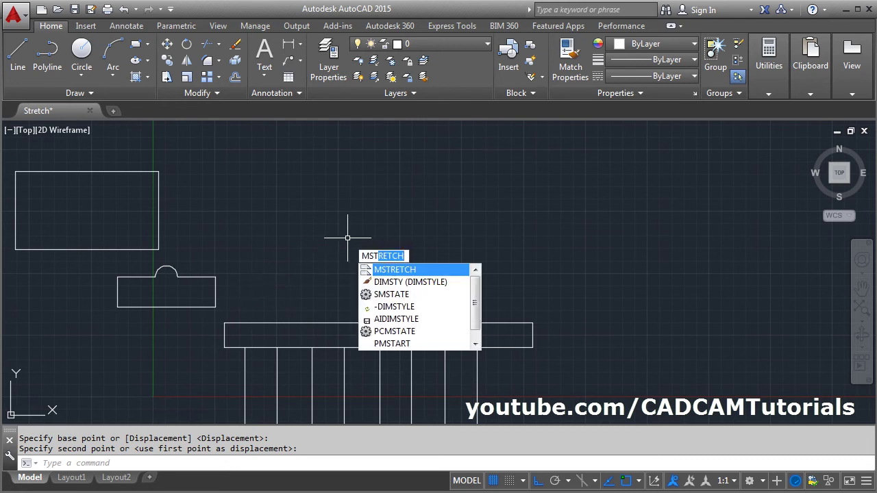
Use MSTRETCH to move the tabletop, notched shape and upper rectangle right ends 10 units right
key(Return)
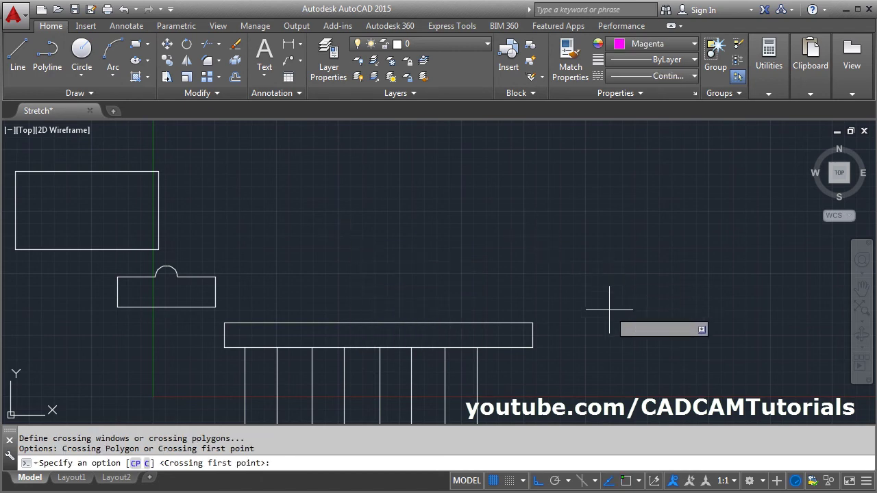
click(560, 310)
click(515, 368)
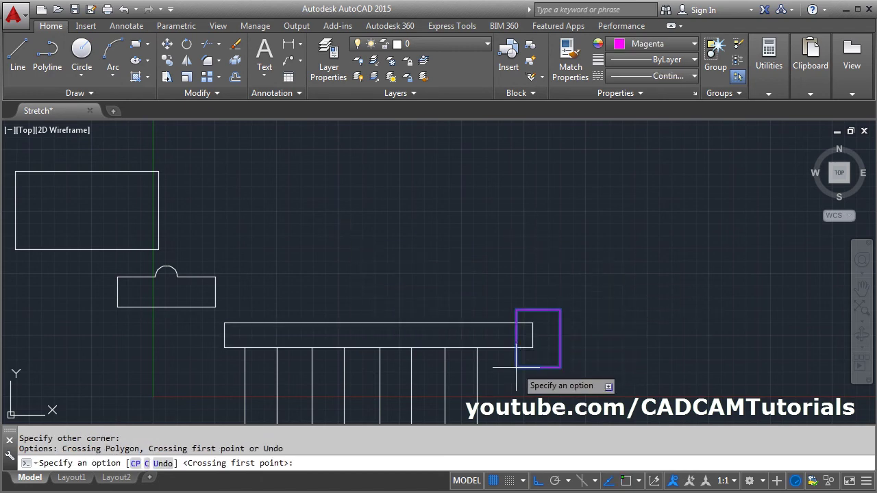
click(232, 264)
click(200, 313)
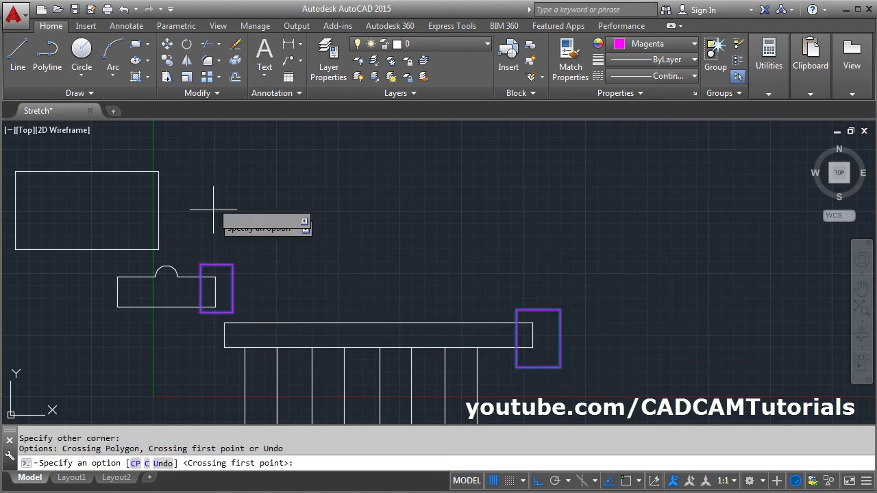
click(190, 161)
click(141, 255)
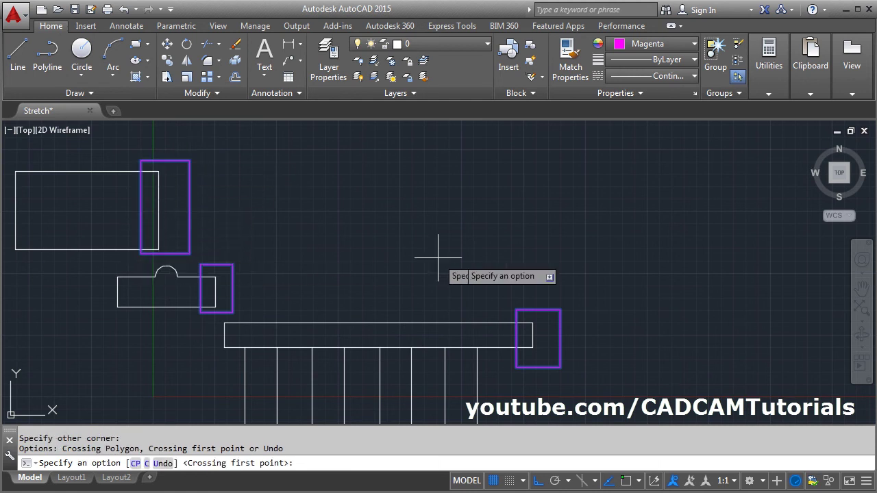
key(Return)
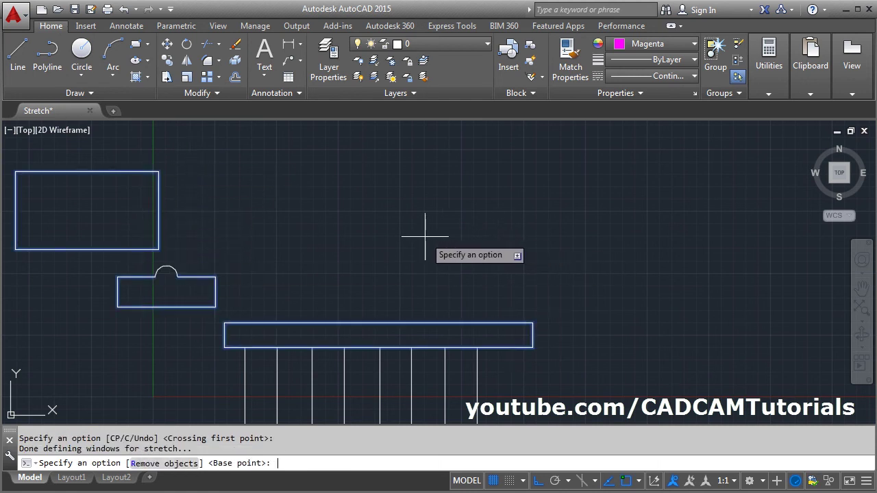
click(349, 227)
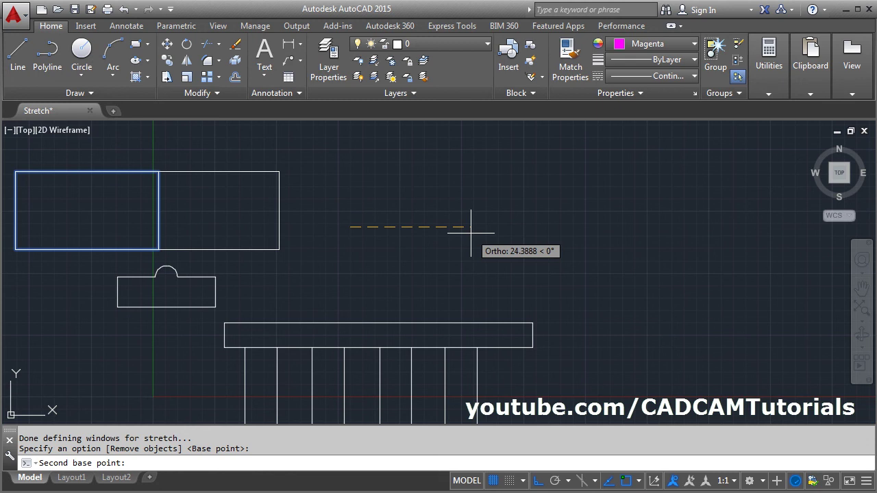
text(10)
key(Return)
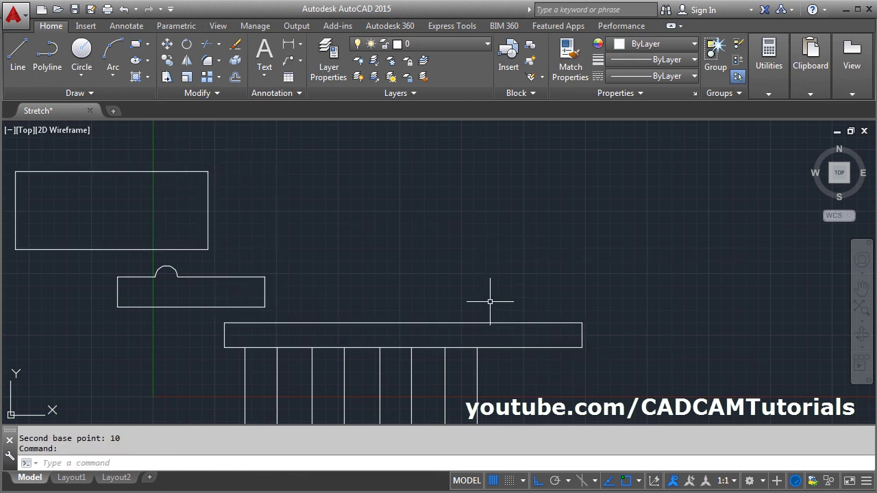
click(455, 299)
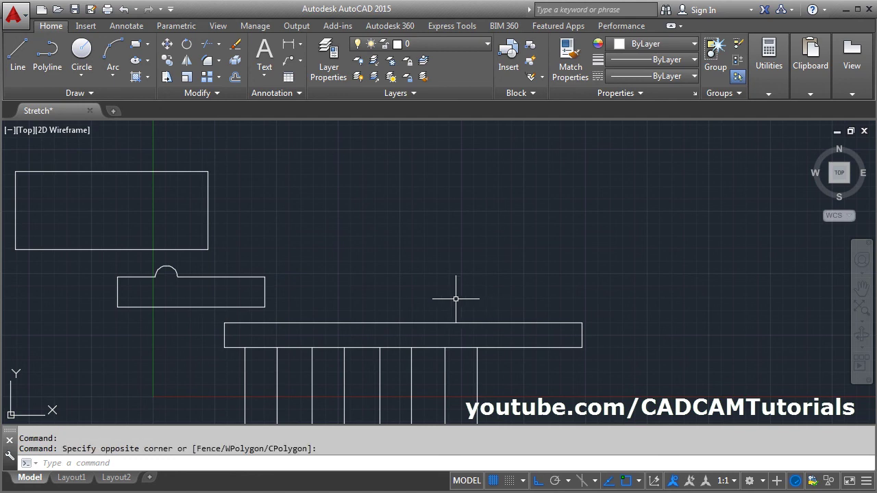